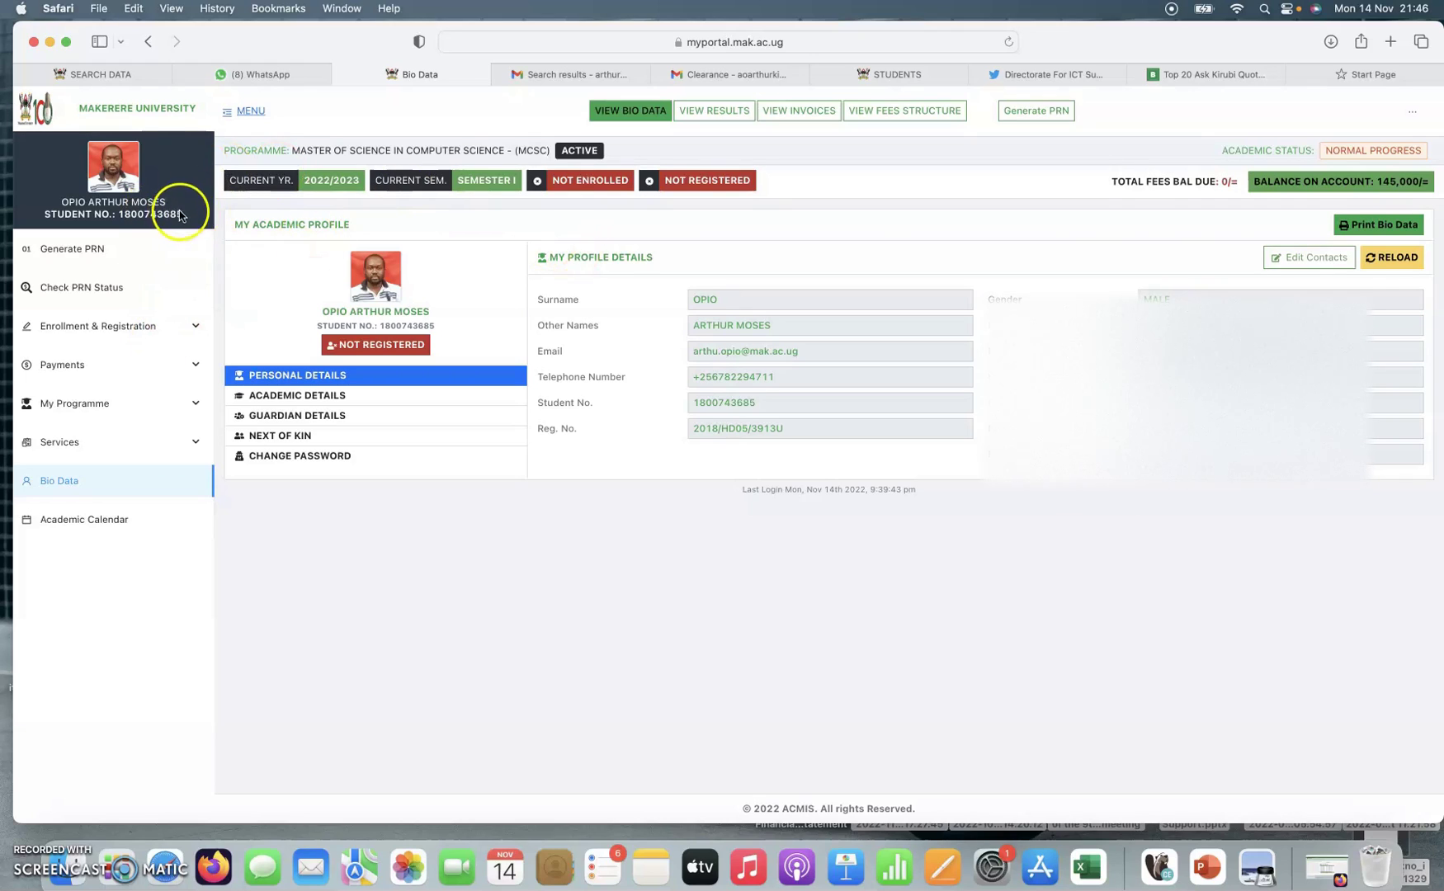
Highlight the student number in the sidebar, then bring up the account menu to log out
{"action": "left_click_drag", "start_coordinate": [181, 214], "coordinate": [119, 218]}
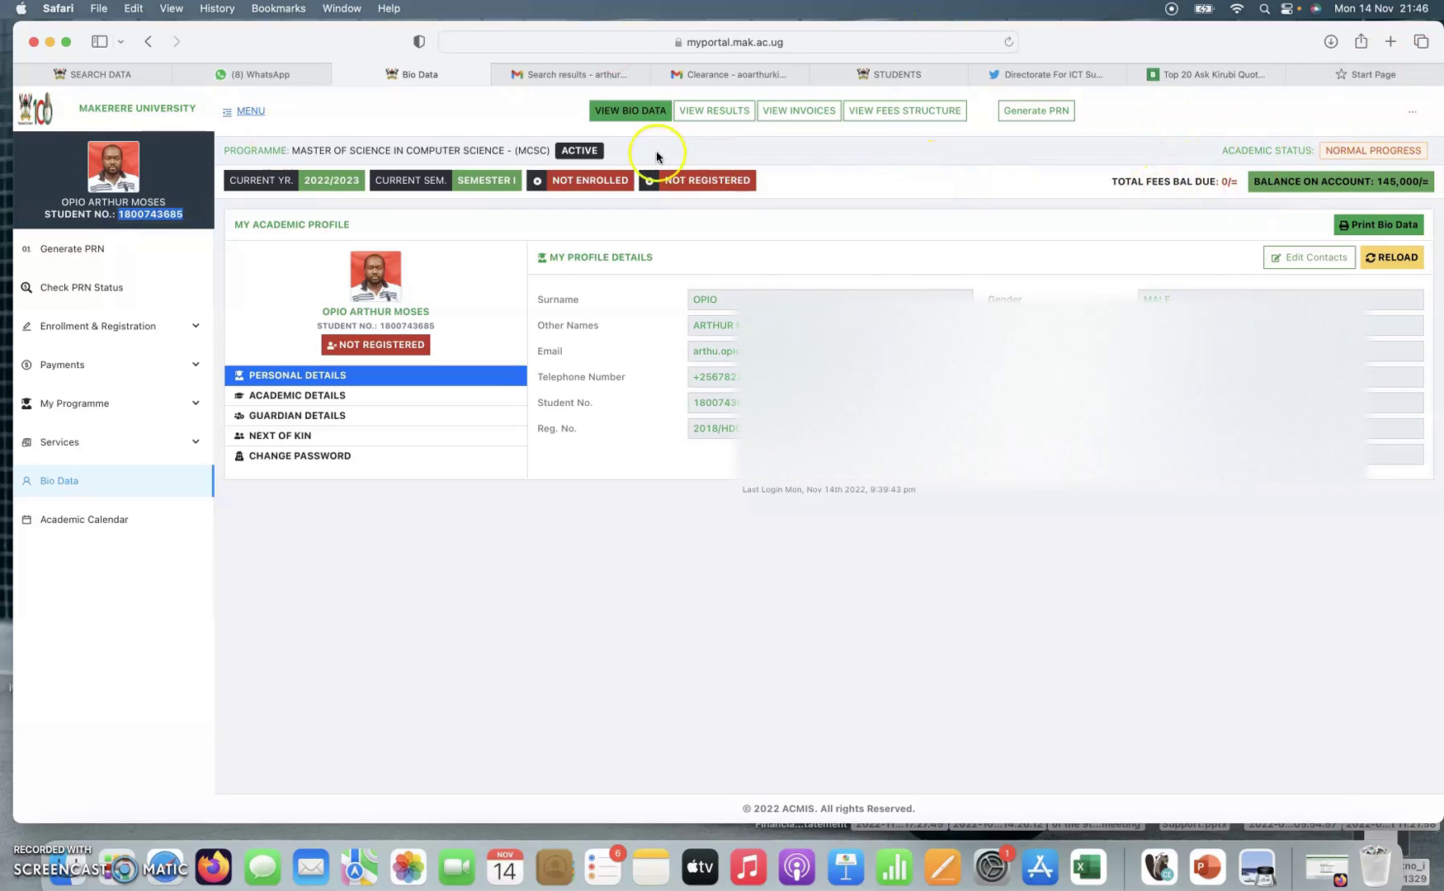
{"action": "left_click", "coordinate": [1413, 116]}
Log out, sign back in with the saved username and password, and view the Bio Data profile
{"action": "left_click", "coordinate": [1337, 184]}
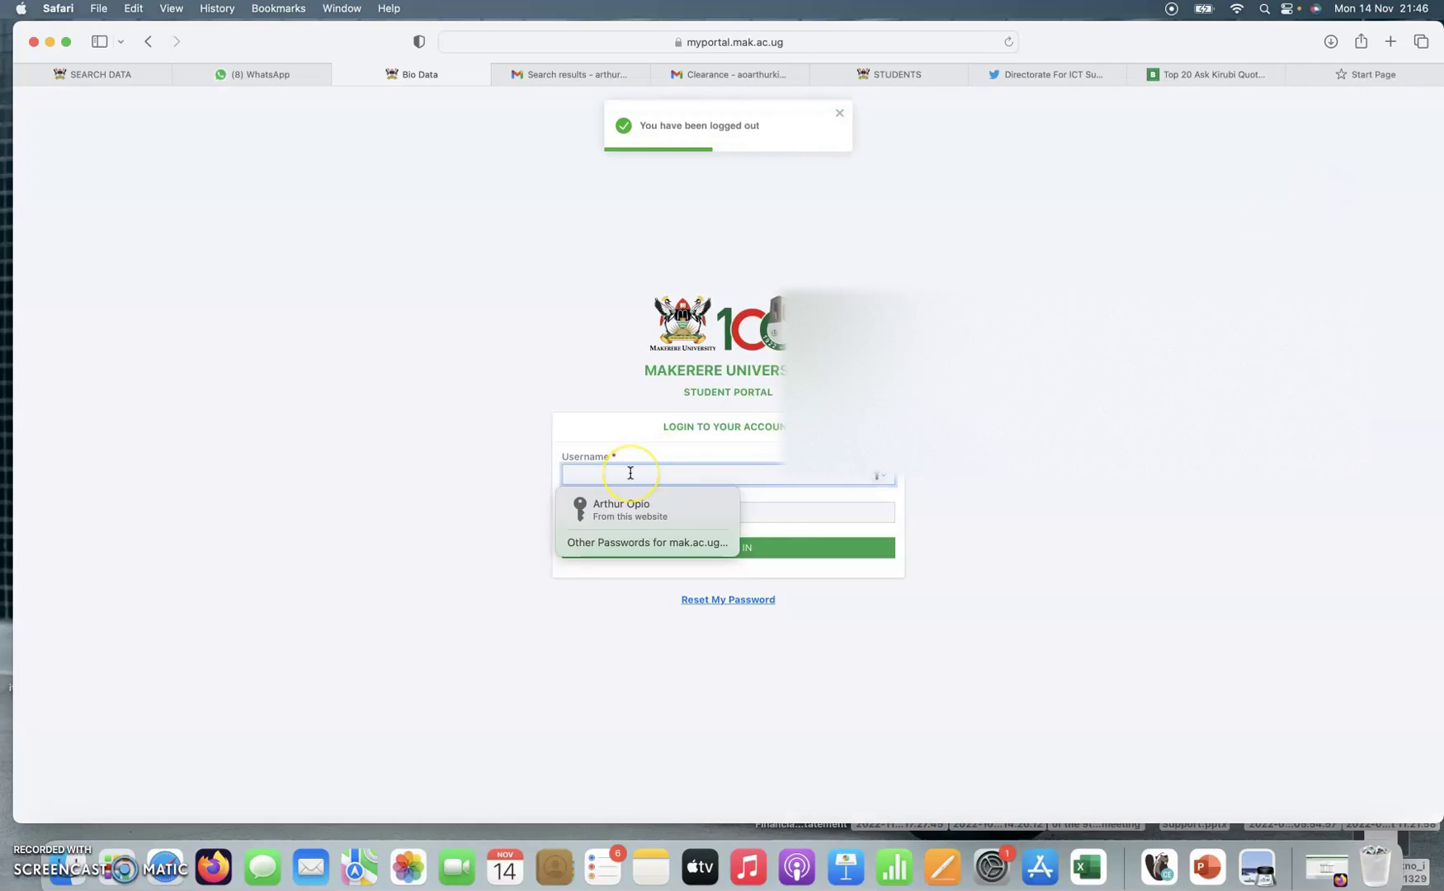
{"action": "left_click", "coordinate": [608, 504]}
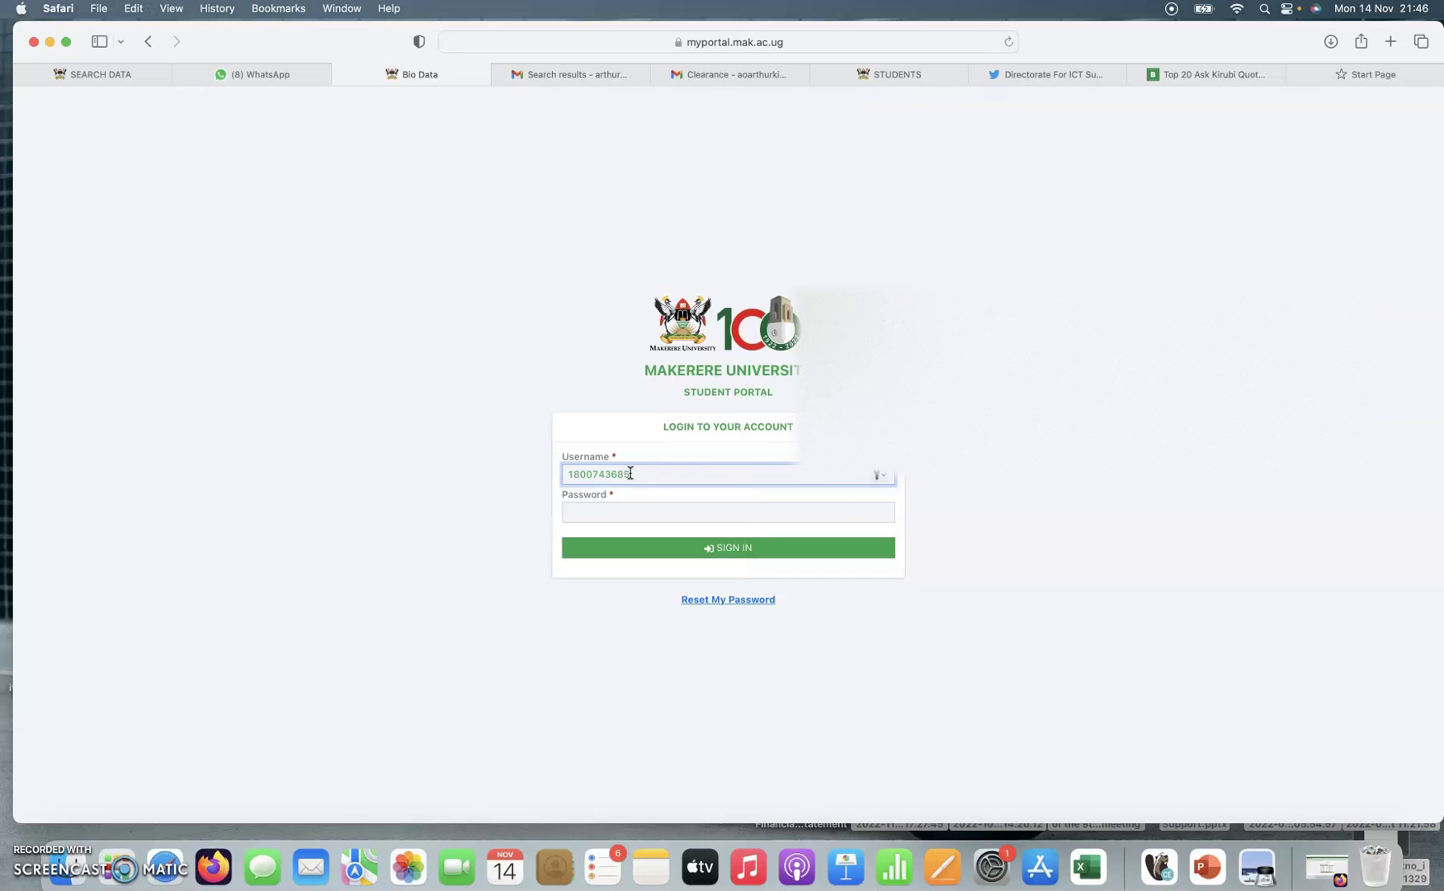
{"action": "key", "text": "super+v"}
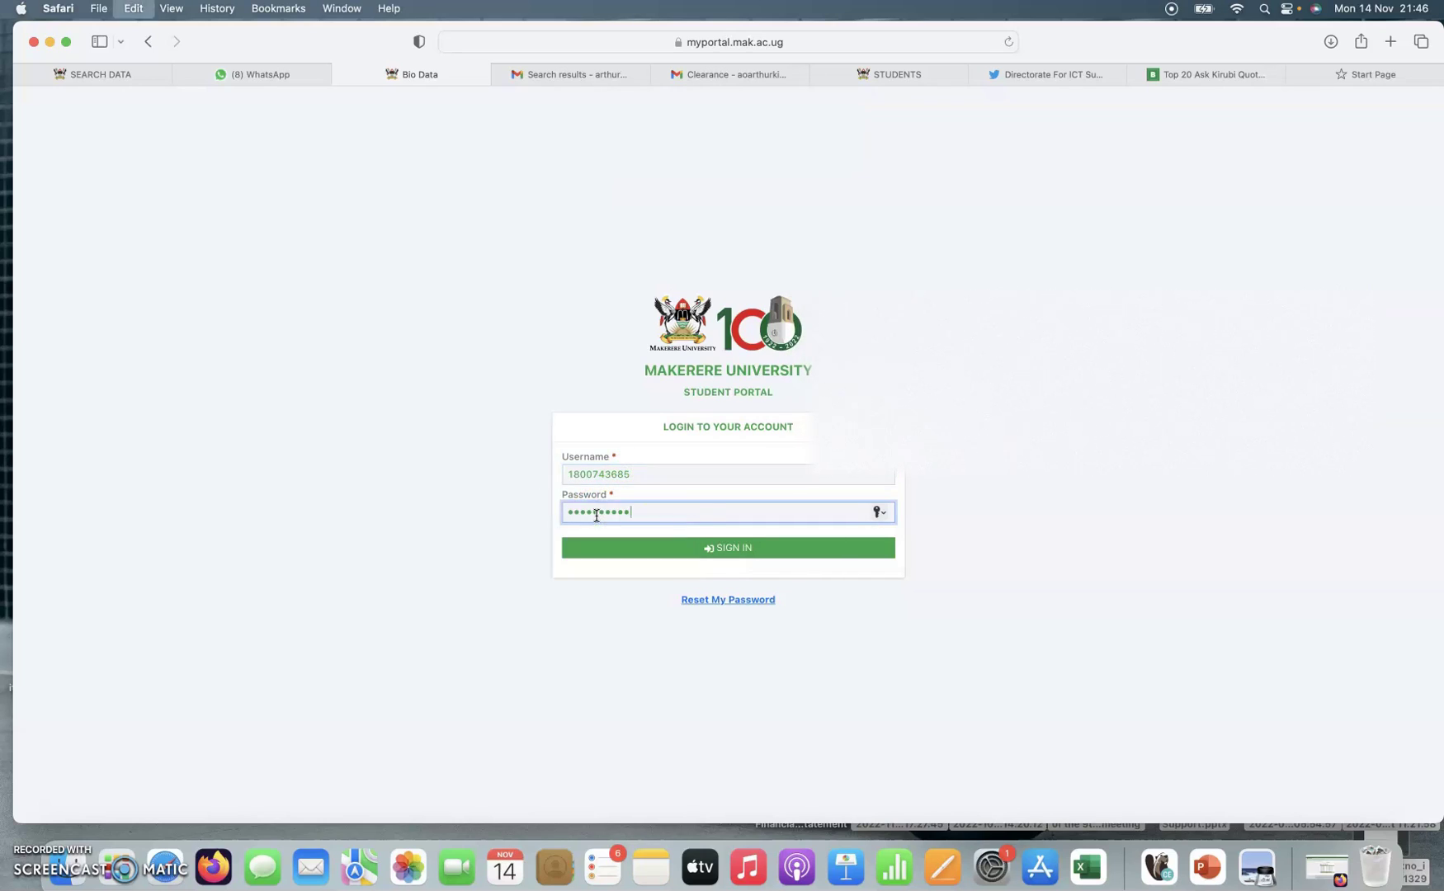
{"action": "key", "text": "Return"}
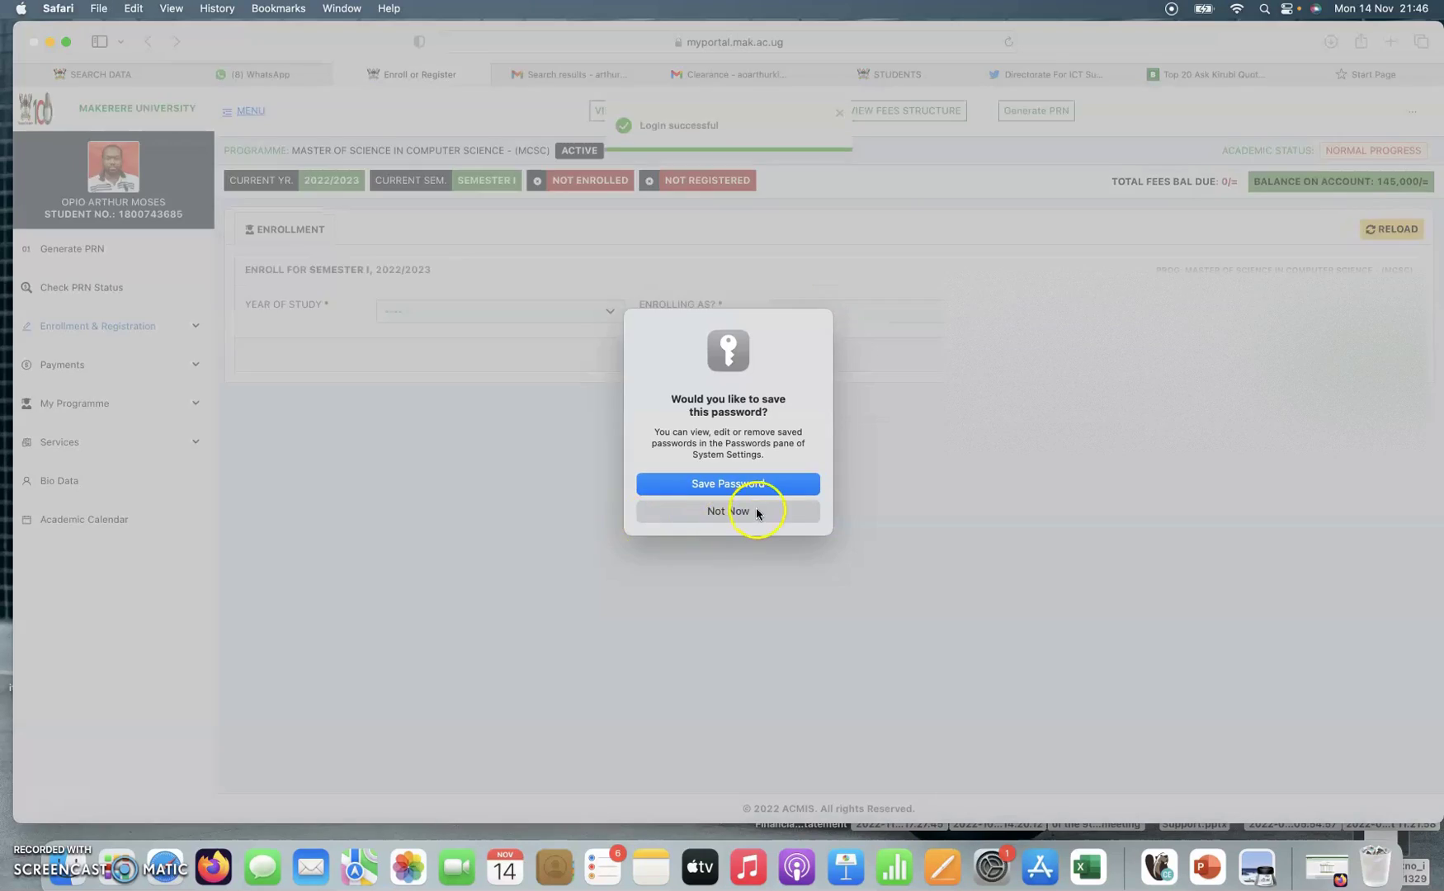
{"action": "left_click", "coordinate": [757, 508]}
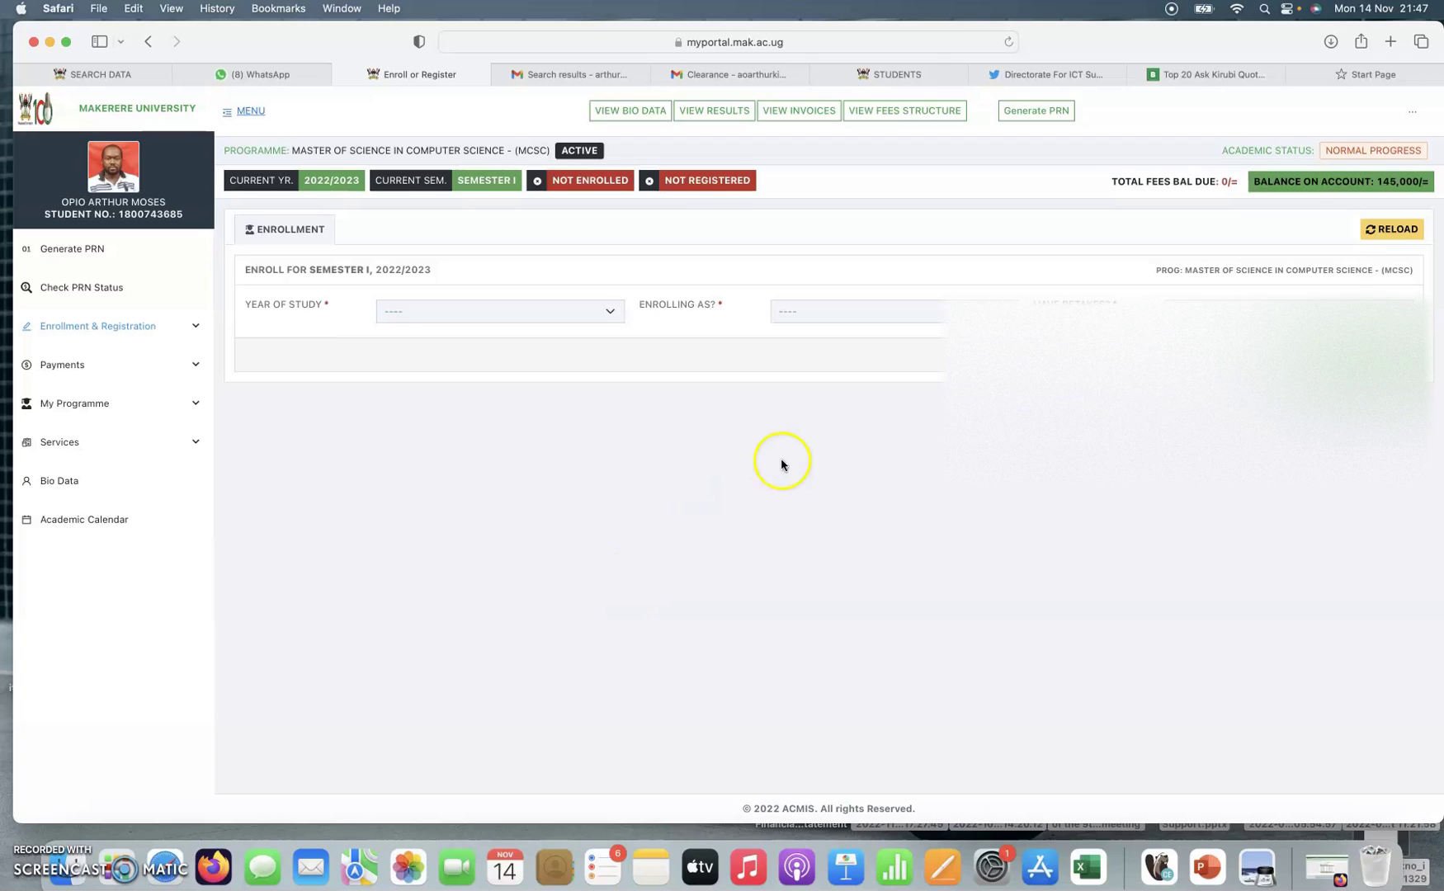
{"action": "left_click", "coordinate": [59, 481]}
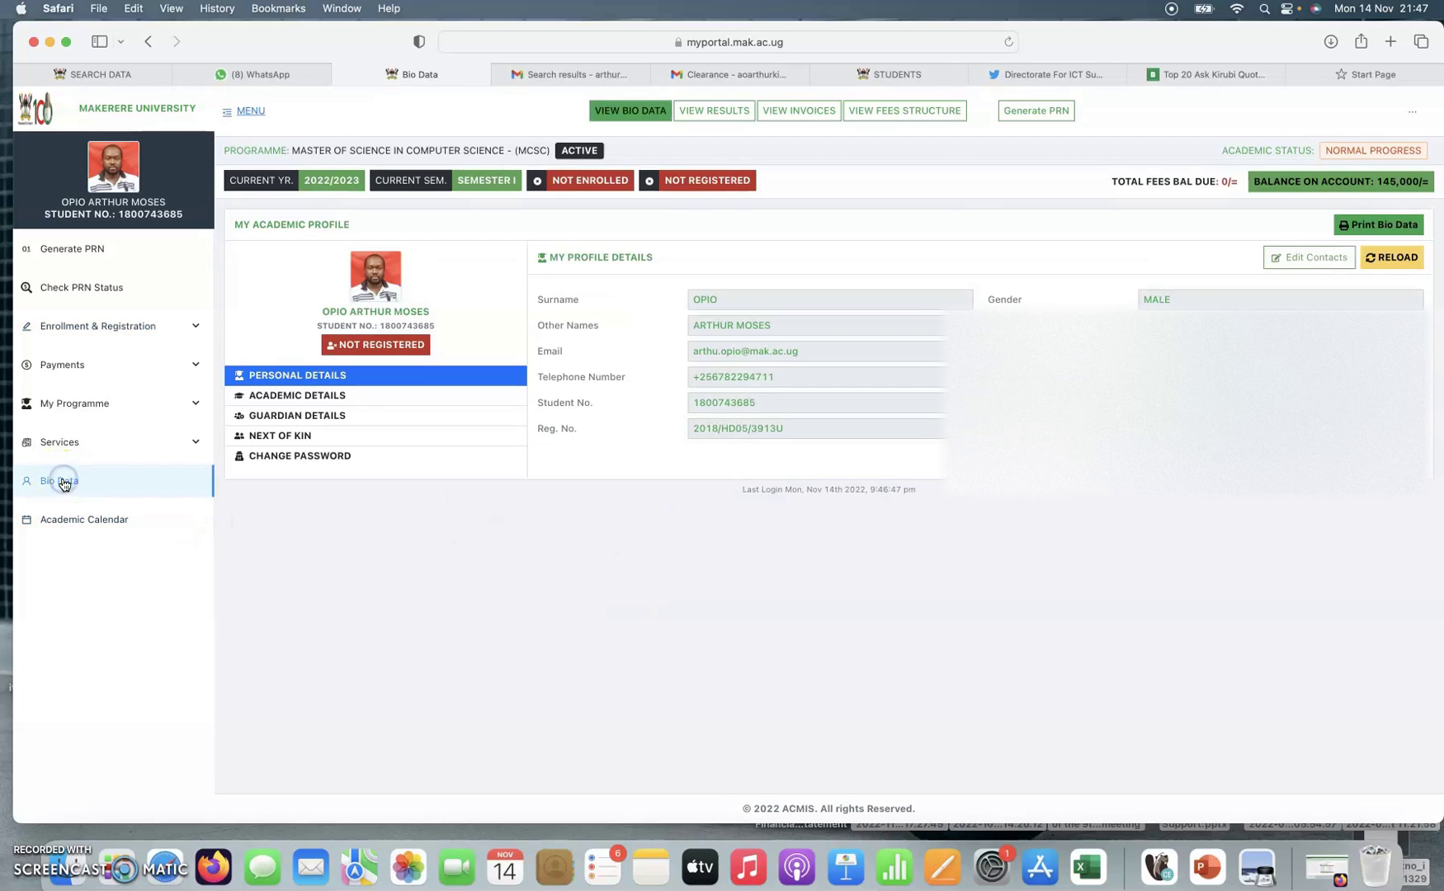
Bring up the Edit Contacts form and select the current university email for replacement
{"action": "left_click", "coordinate": [1315, 262]}
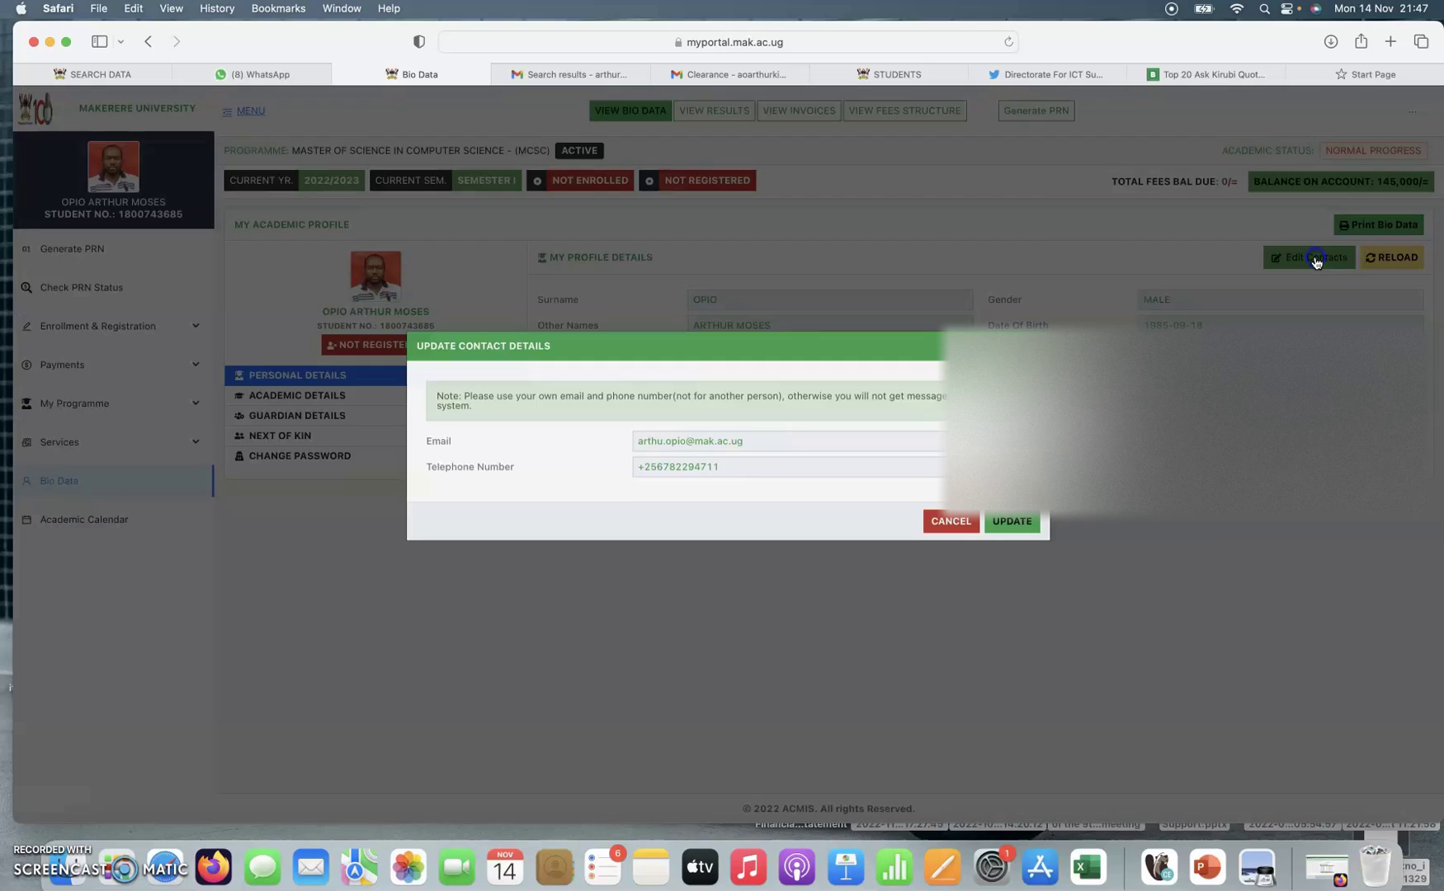
{"action": "left_click_drag", "start_coordinate": [753, 461], "coordinate": [598, 440]}
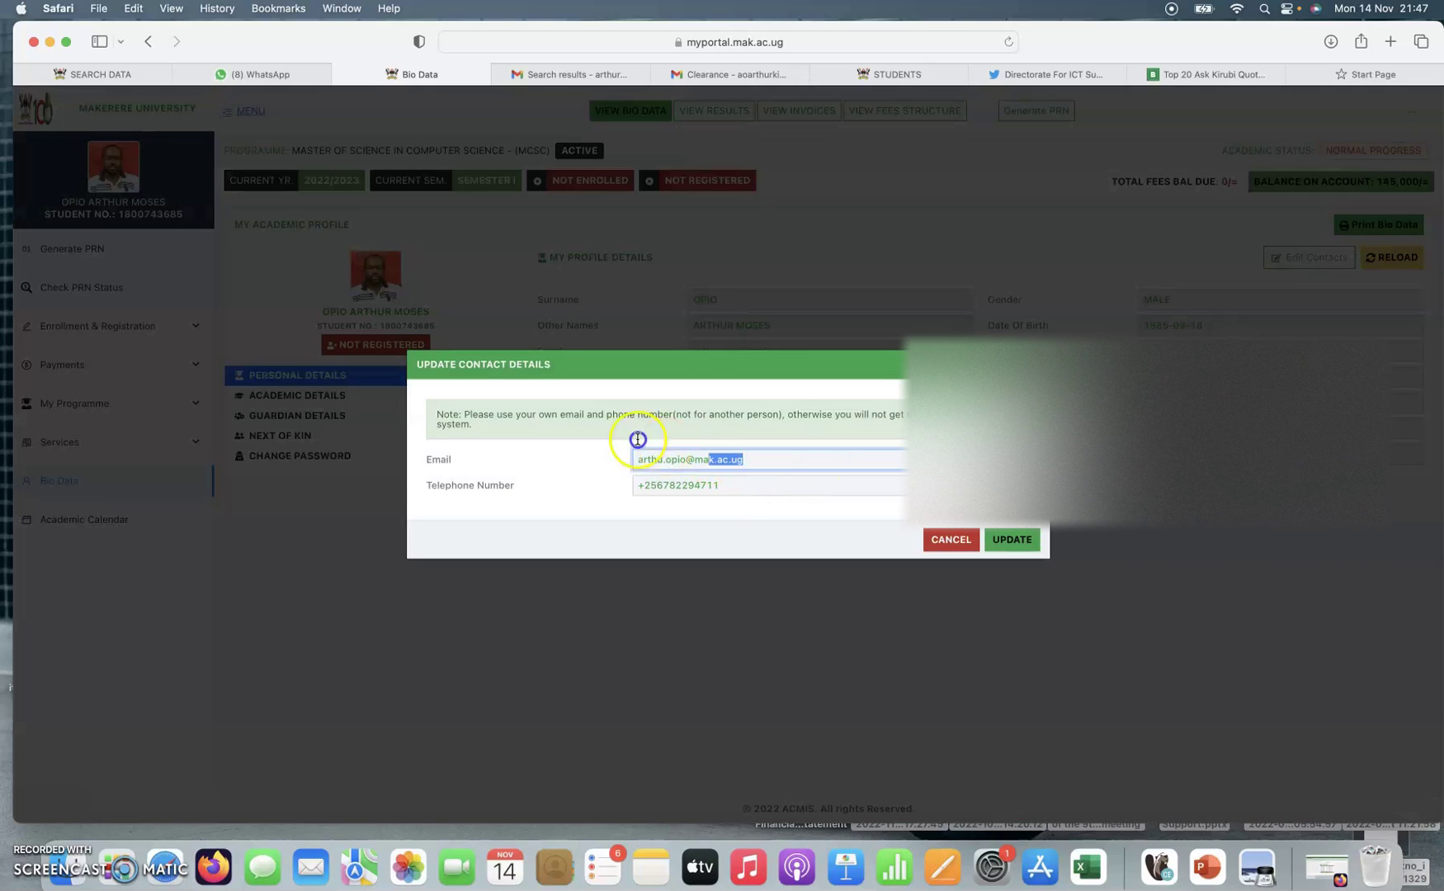
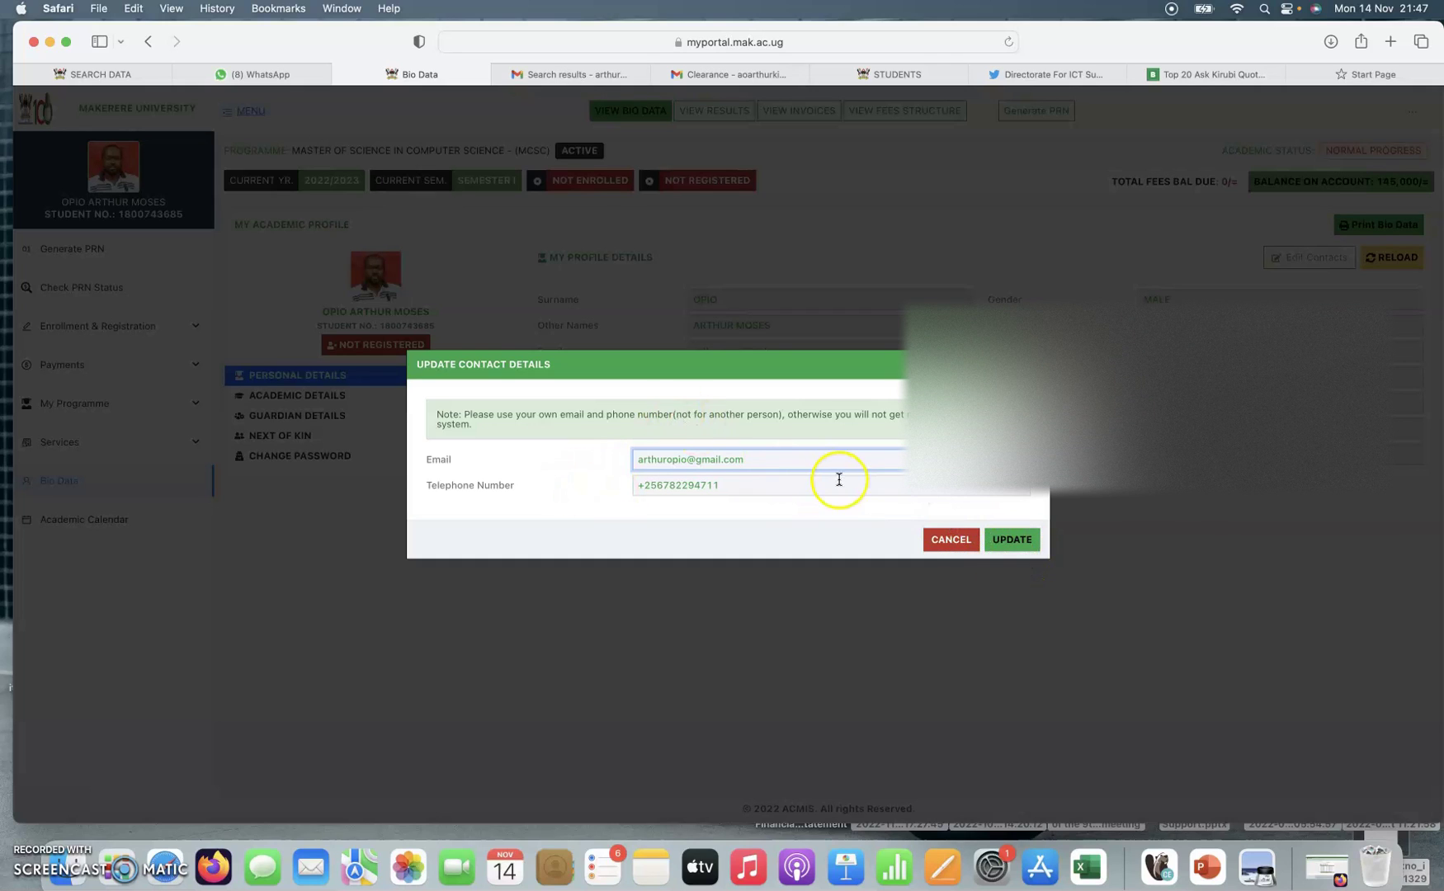
Submit the Update Contact Details dialog with the new Gmail address entered
{"action": "left_click", "coordinate": [1015, 548]}
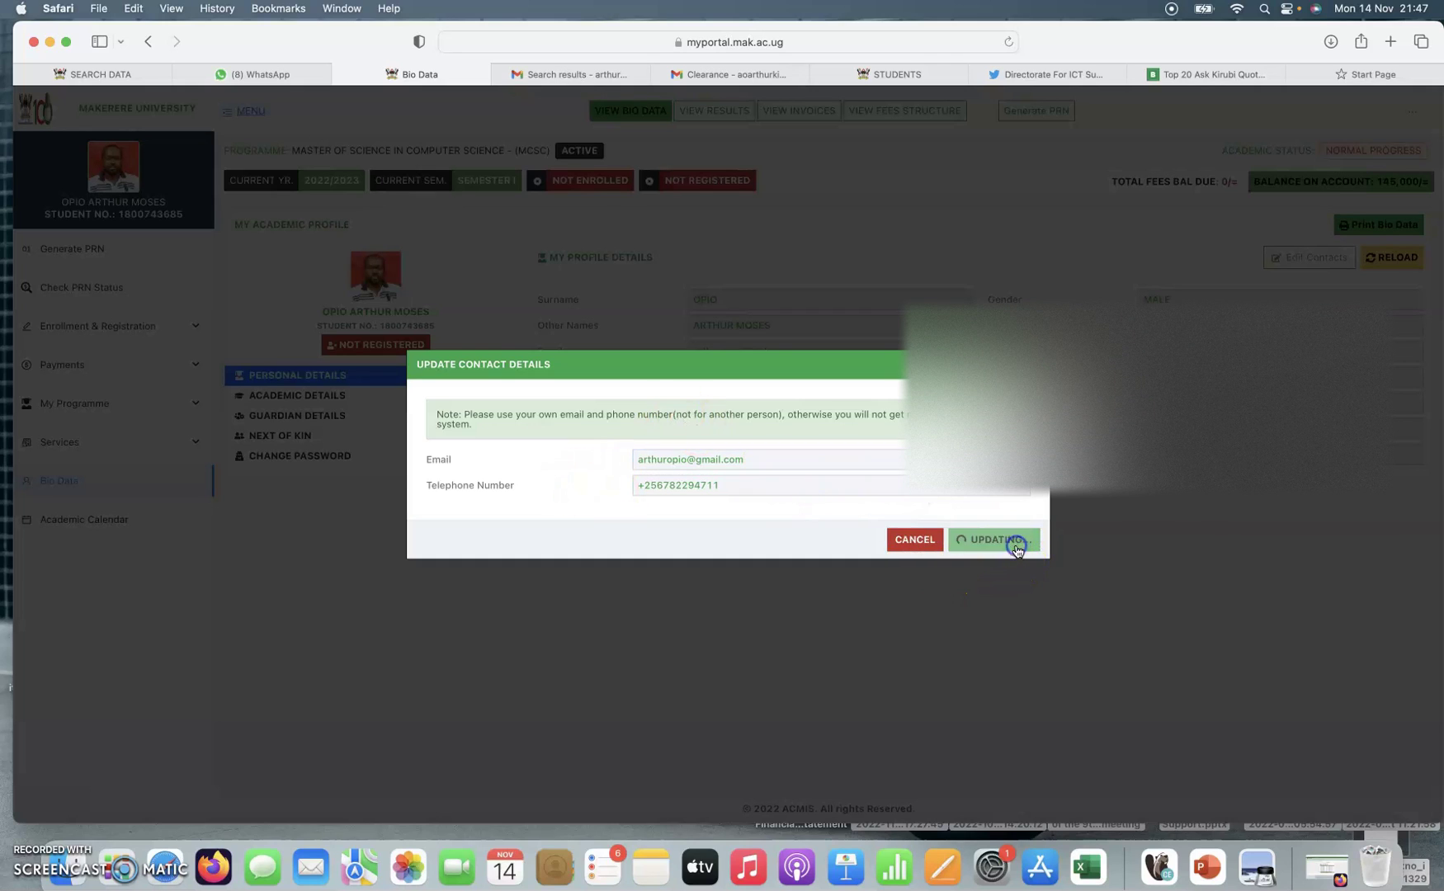